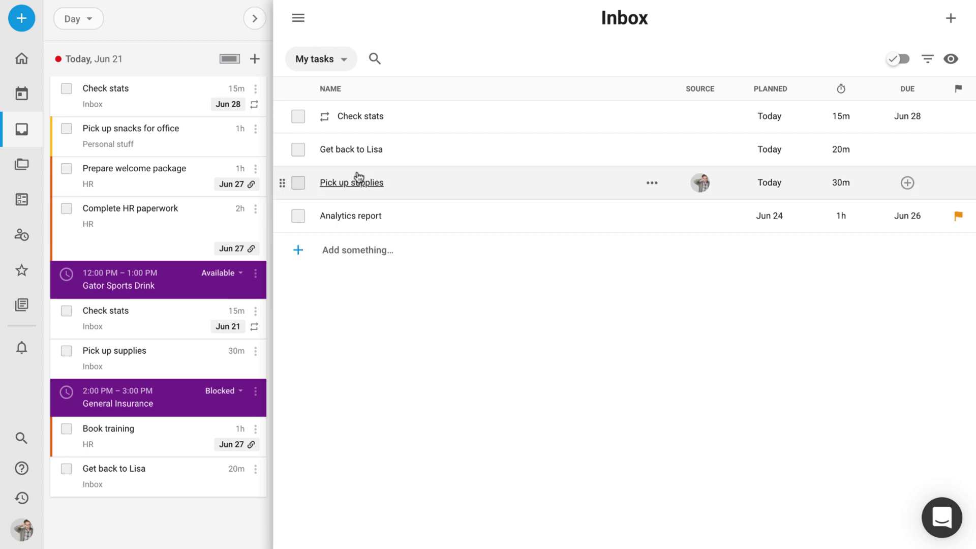
click(298, 150)
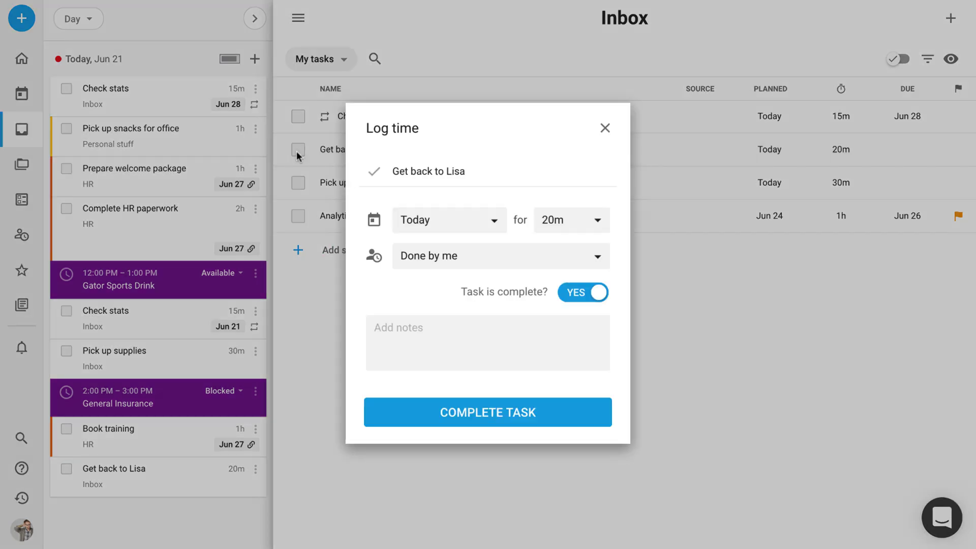
click(607, 127)
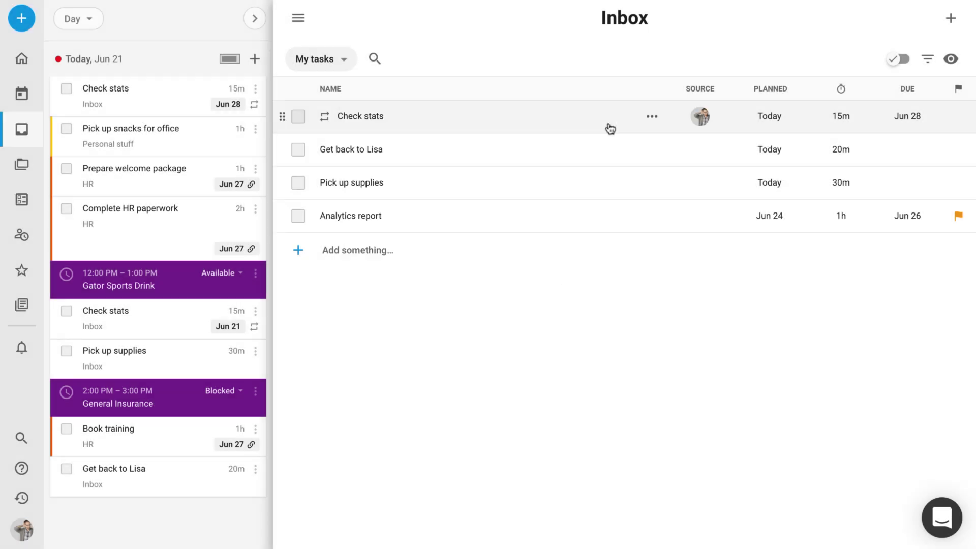
right_click(496, 179)
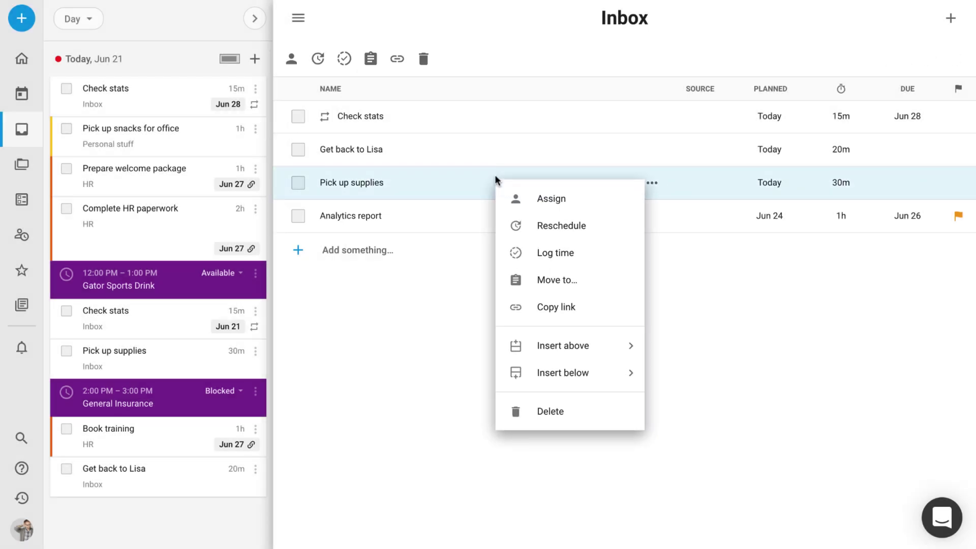
click(538, 262)
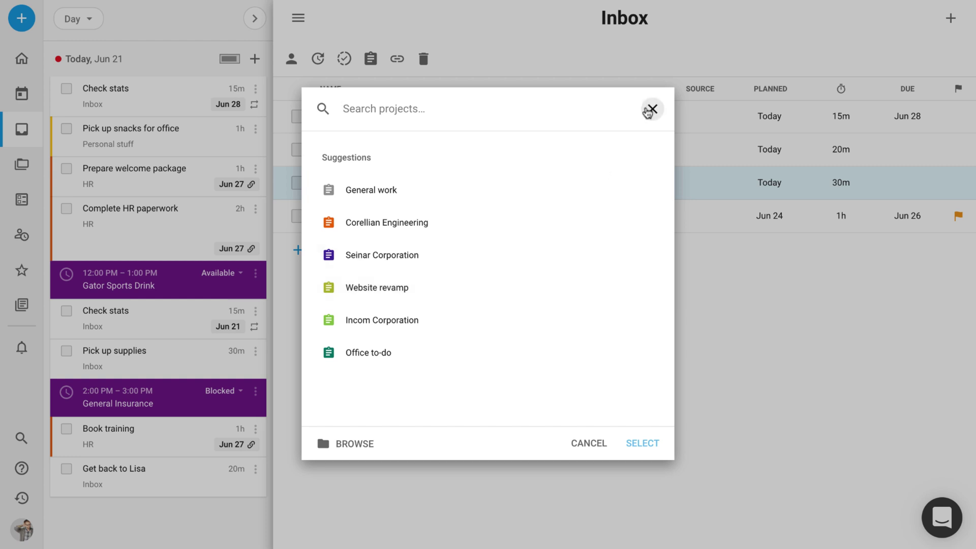
click(649, 112)
click(630, 322)
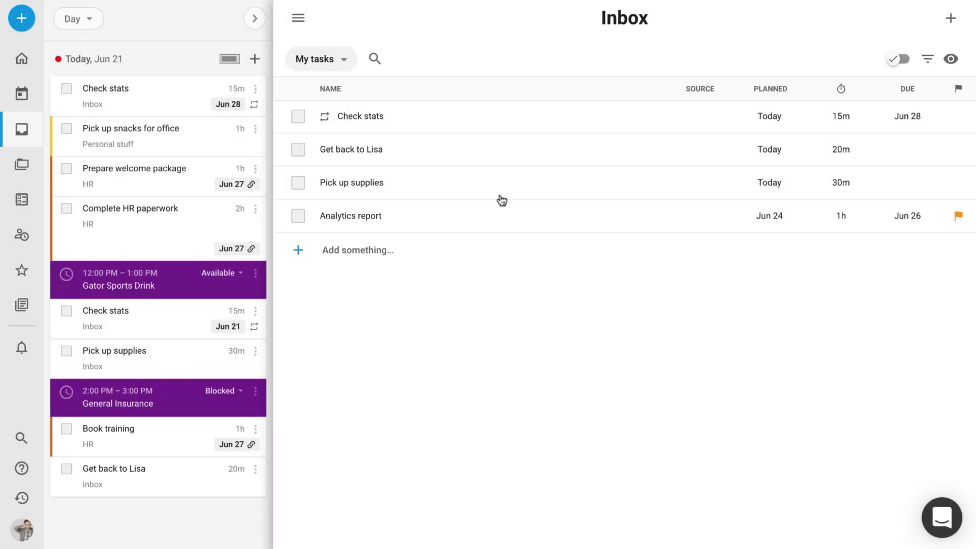
click(342, 63)
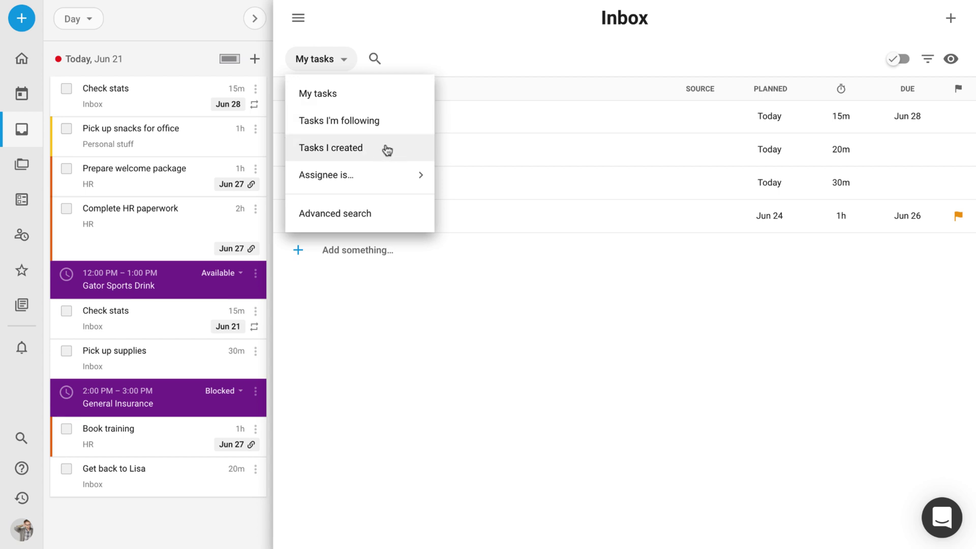
mouse_move(359, 175)
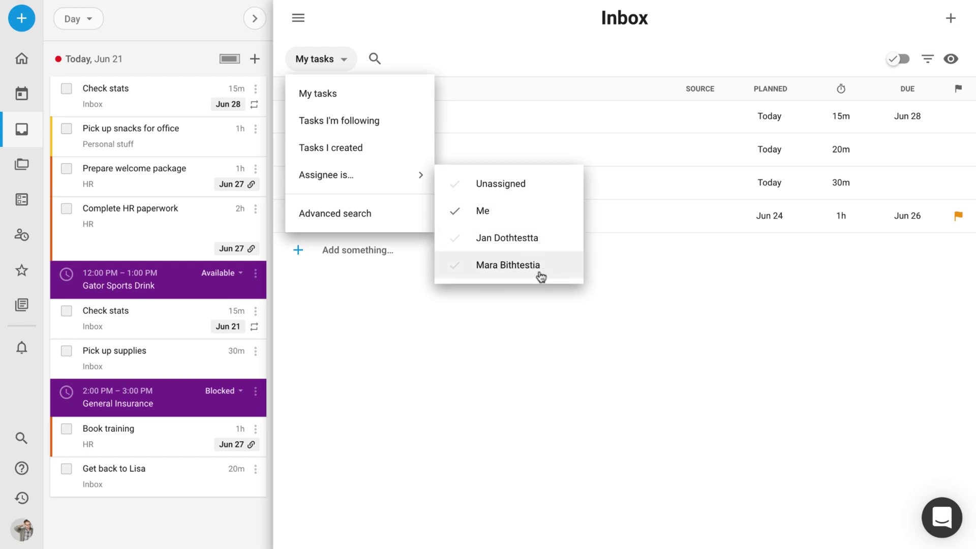
click(554, 241)
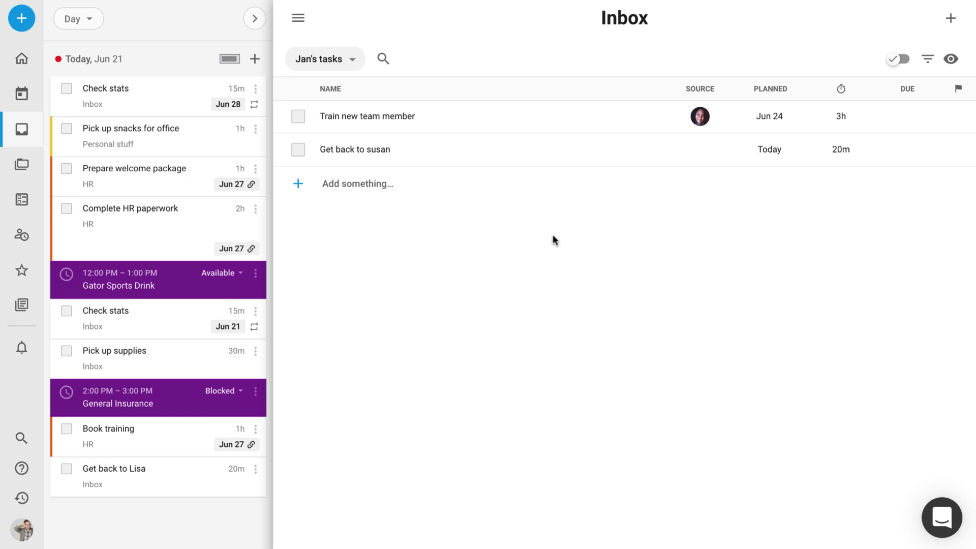
click(349, 61)
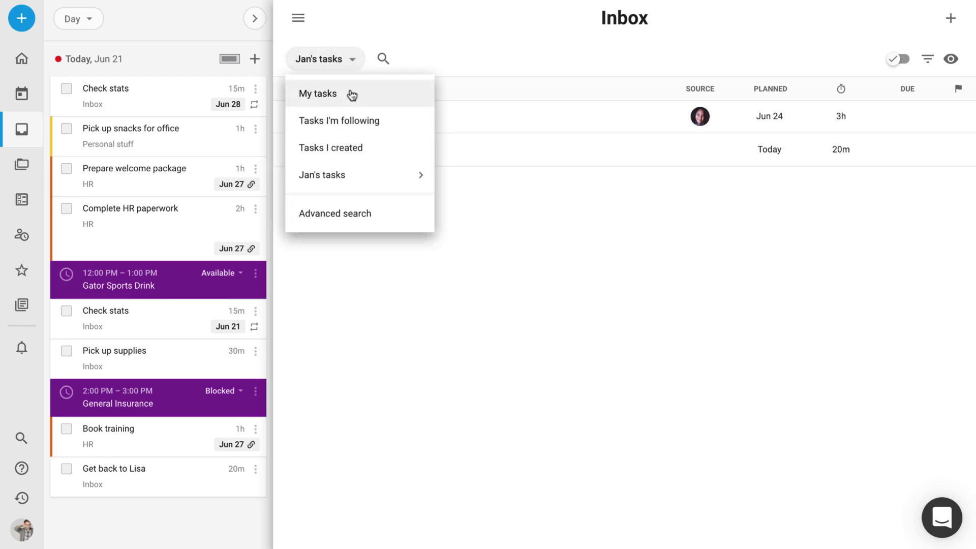
click(349, 93)
click(374, 60)
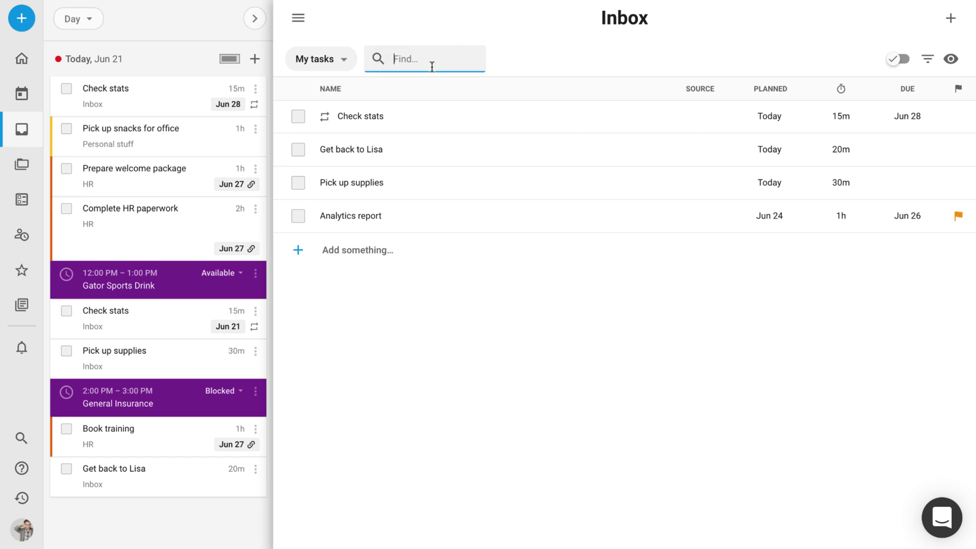
text(Lisa)
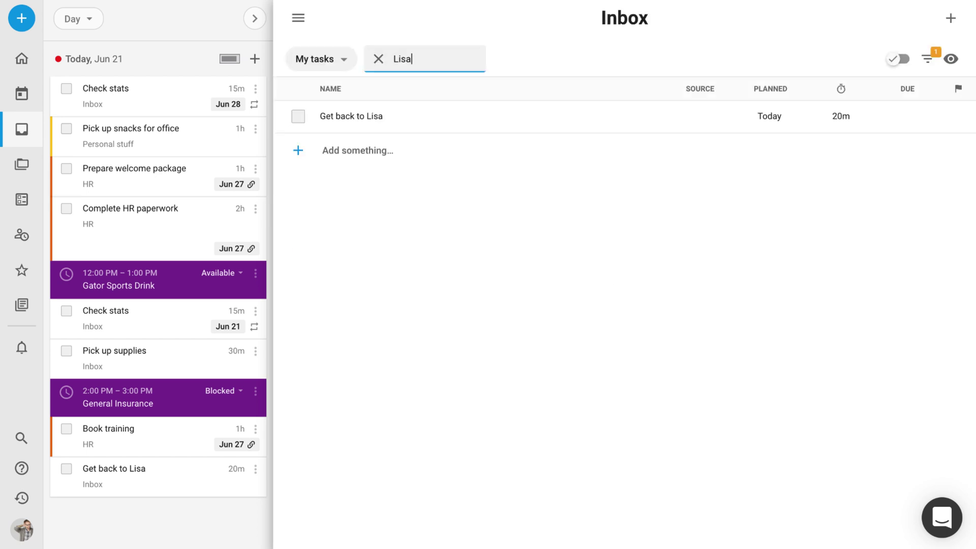
click(379, 59)
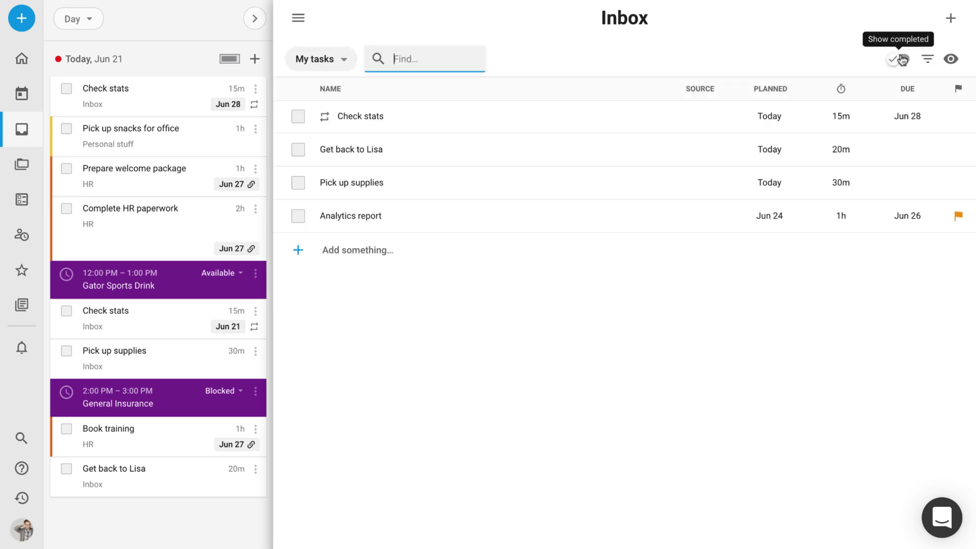
click(926, 61)
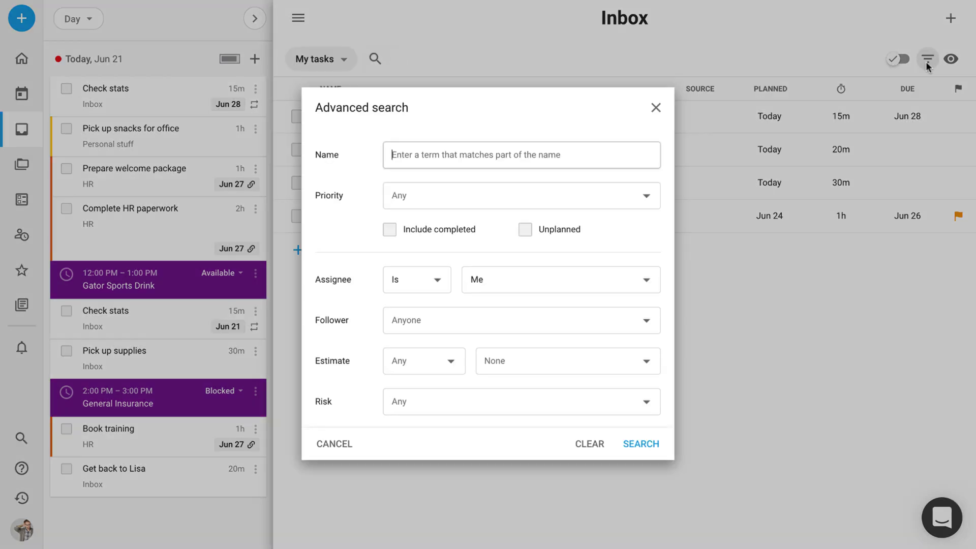
click(656, 108)
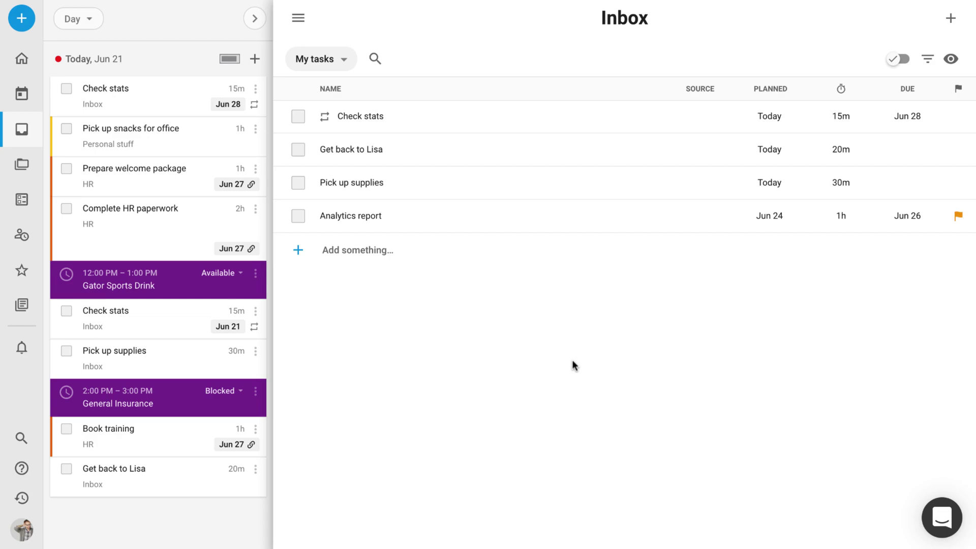